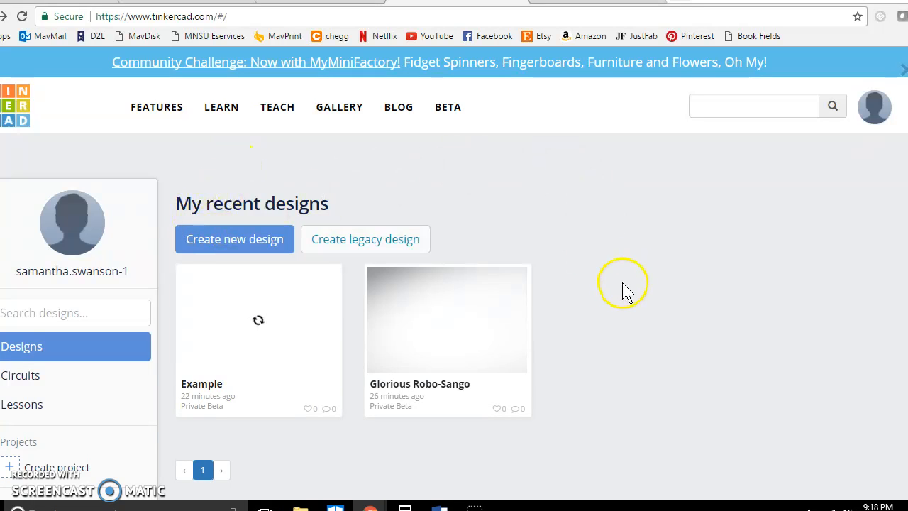
# Open the Learn page and look over the step-by-step 3D Design lessons under Basics
pyautogui.scroll(-1, 622, 291)
pyautogui.scroll(1, 80, 354)
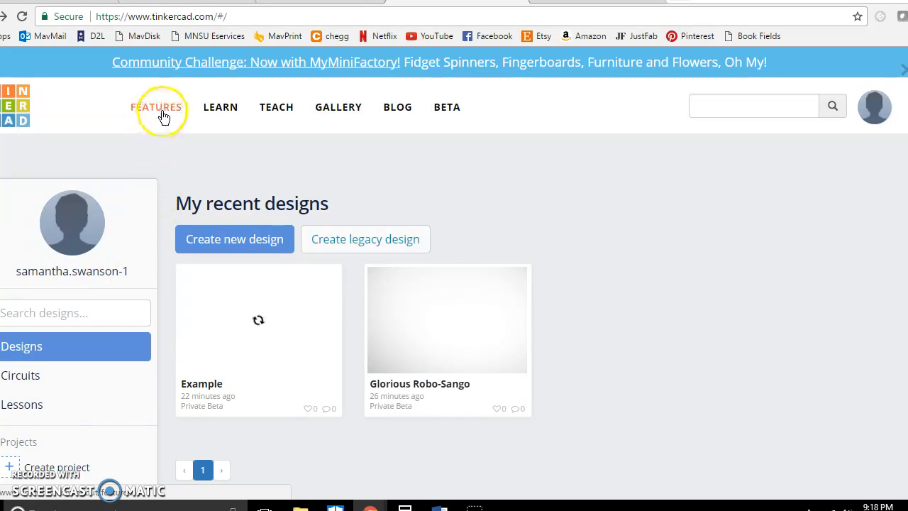
pyautogui.click(233, 108)
pyautogui.scroll(-2, 221, 212)
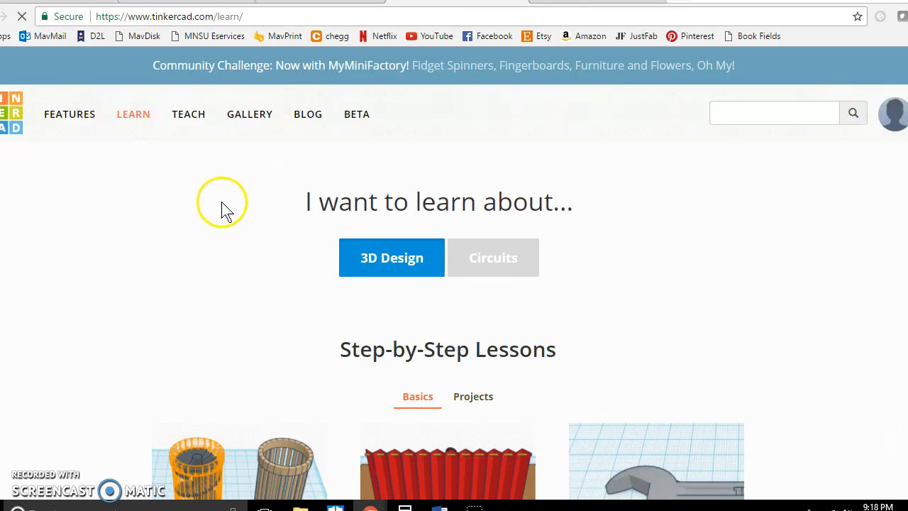
pyautogui.scroll(-4, 310, 288)
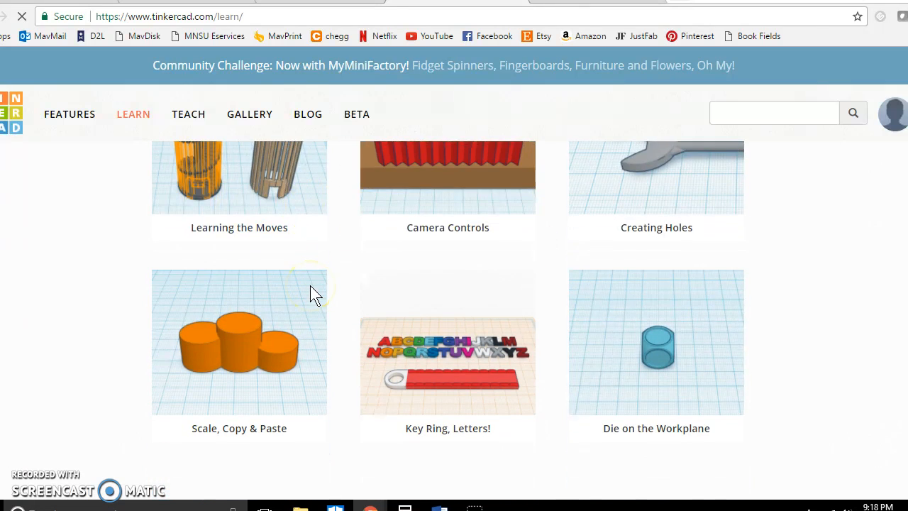
pyautogui.scroll(6, 312, 290)
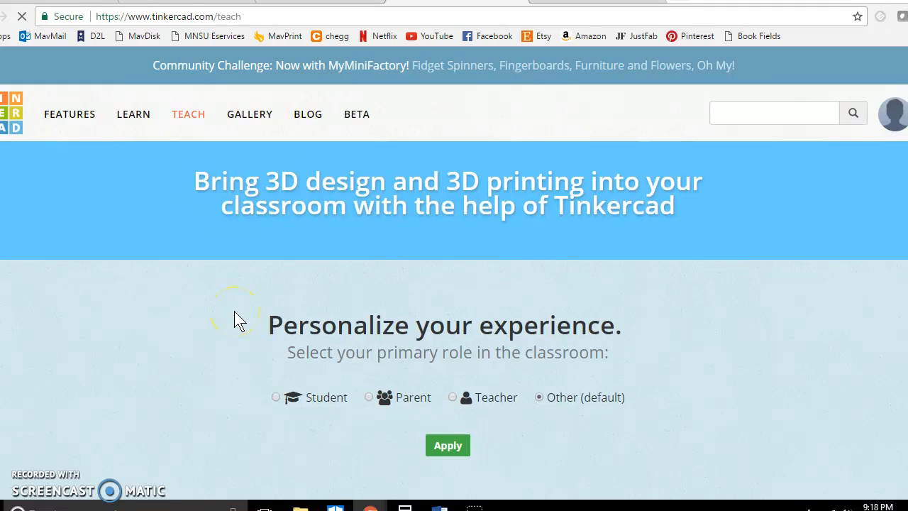
# Open the Teach page and look through its role options and the school stories shared by teachers
pyautogui.scroll(-5, 426, 334)
pyautogui.scroll(-2, 377, 367)
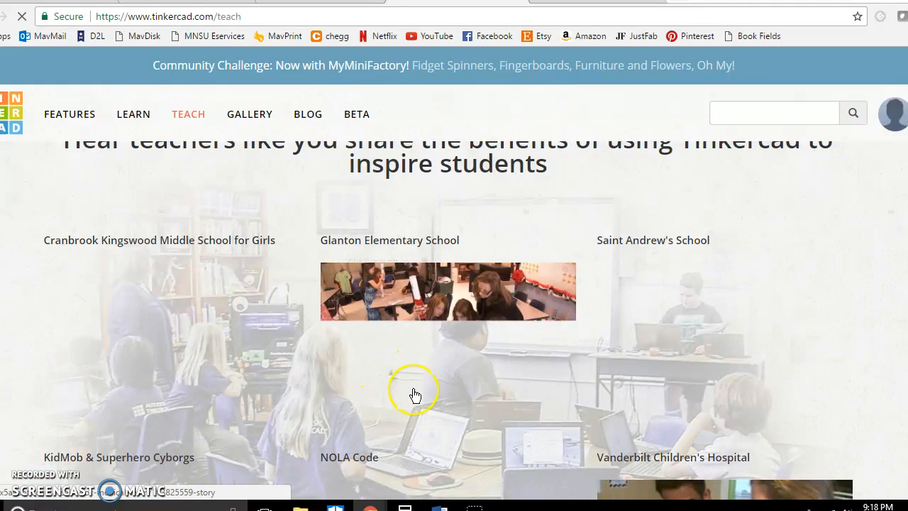
pyautogui.scroll(-2, 411, 391)
pyautogui.scroll(6, 412, 397)
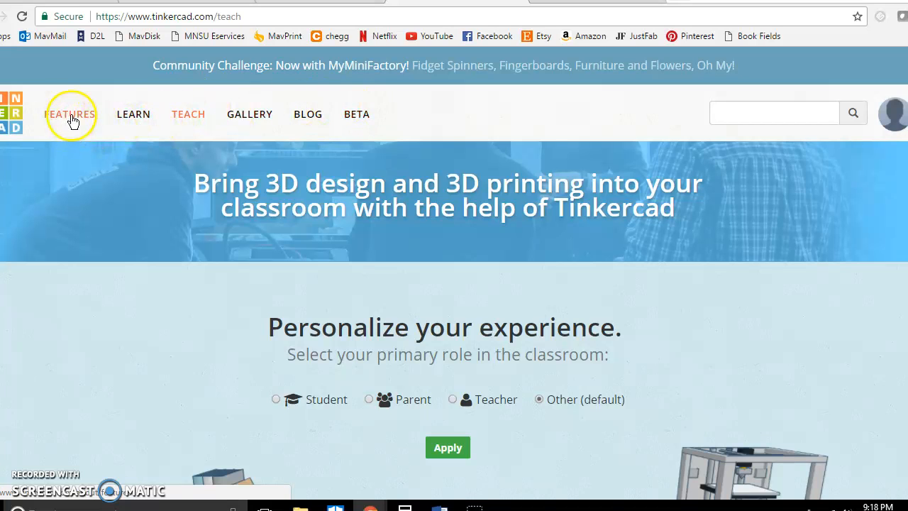
# Return to the recent designs overview and create a new design
pyautogui.click(308, 115)
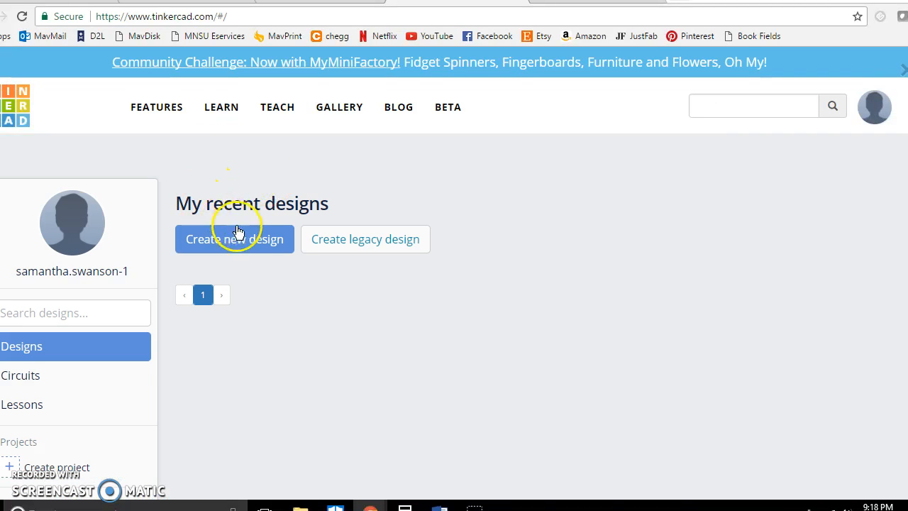
pyautogui.click(248, 244)
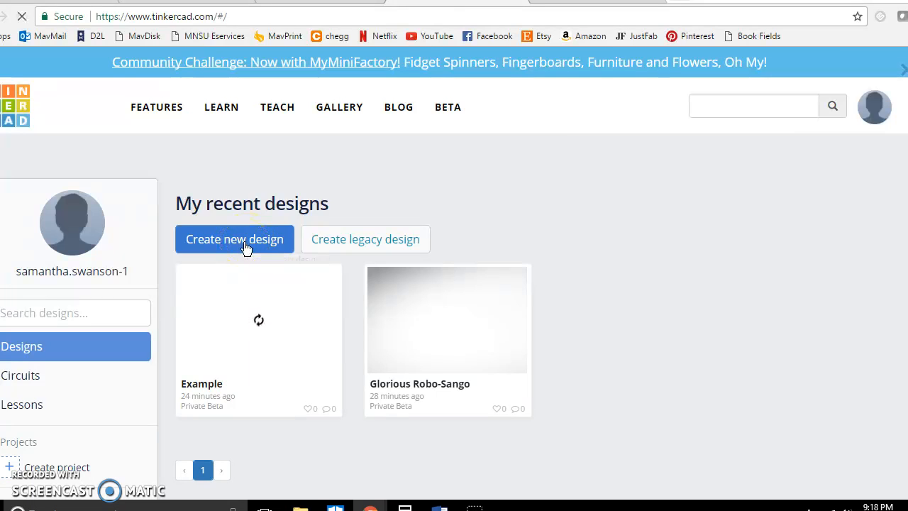
pyautogui.click(270, 249)
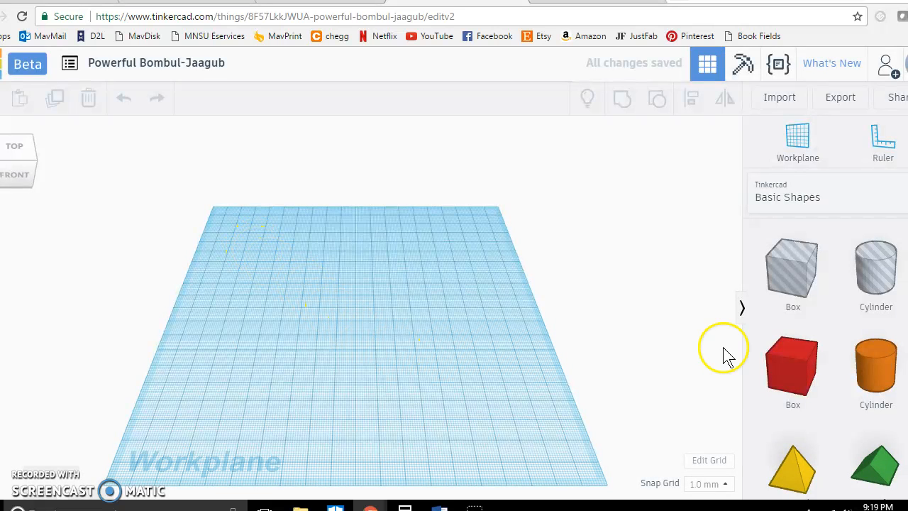
# Look through the Basic Shapes and place a solid red box near the middle of the workplane
pyautogui.scroll(-5, 800, 237)
pyautogui.scroll(-2, 800, 238)
pyautogui.scroll(5, 811, 248)
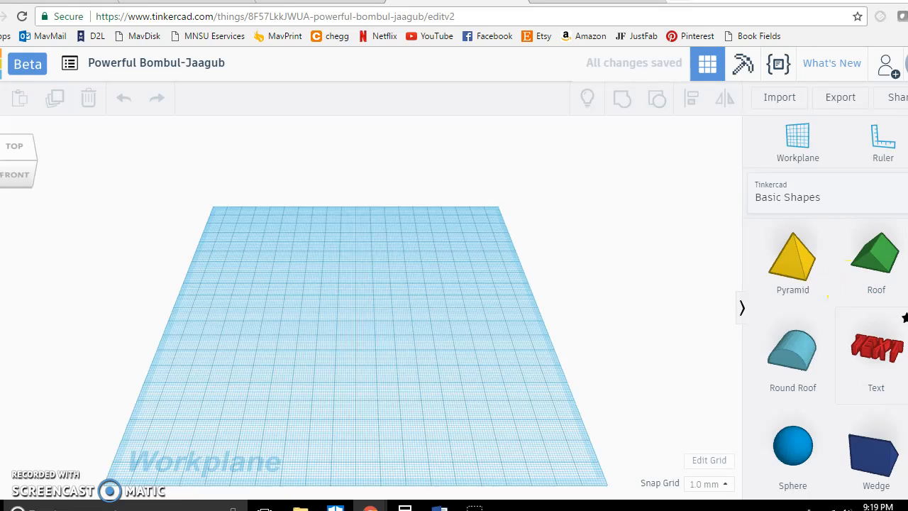
pyautogui.scroll(-3, 858, 358)
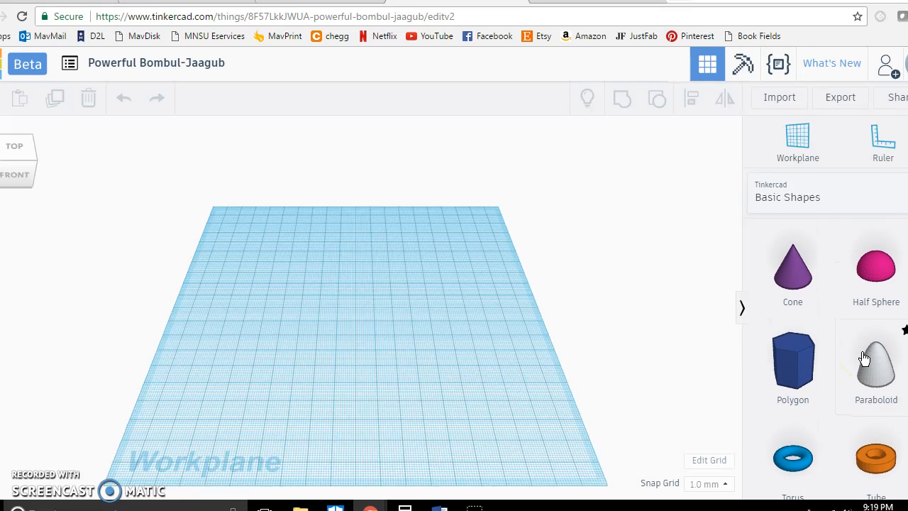
pyautogui.scroll(5, 863, 358)
pyautogui.click(794, 306)
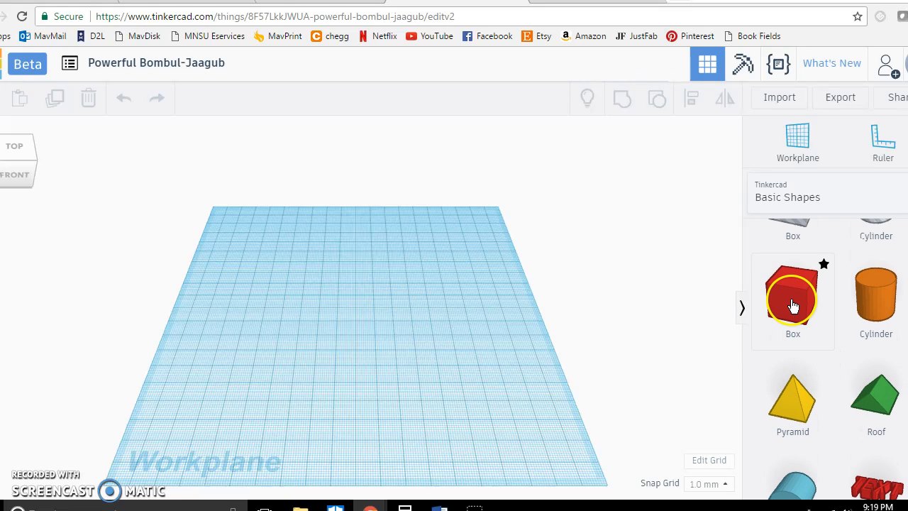
pyautogui.click(395, 314)
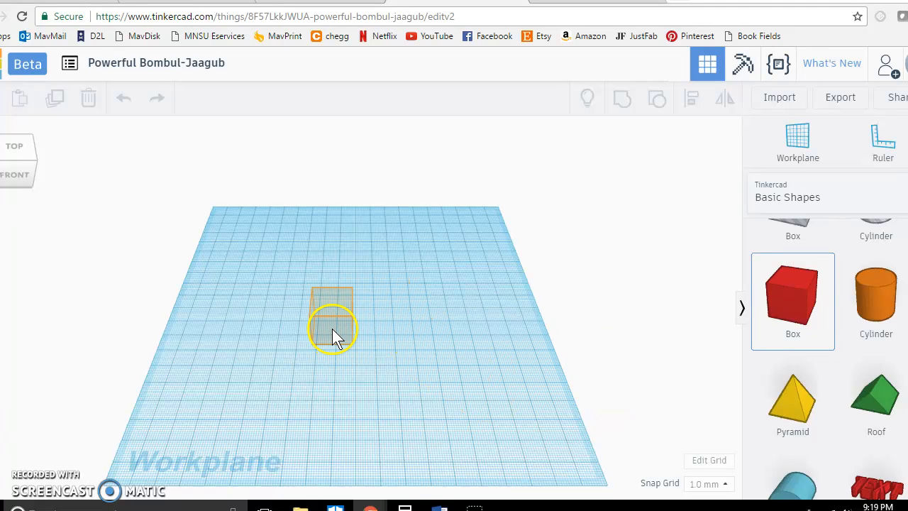
pyautogui.click(352, 354)
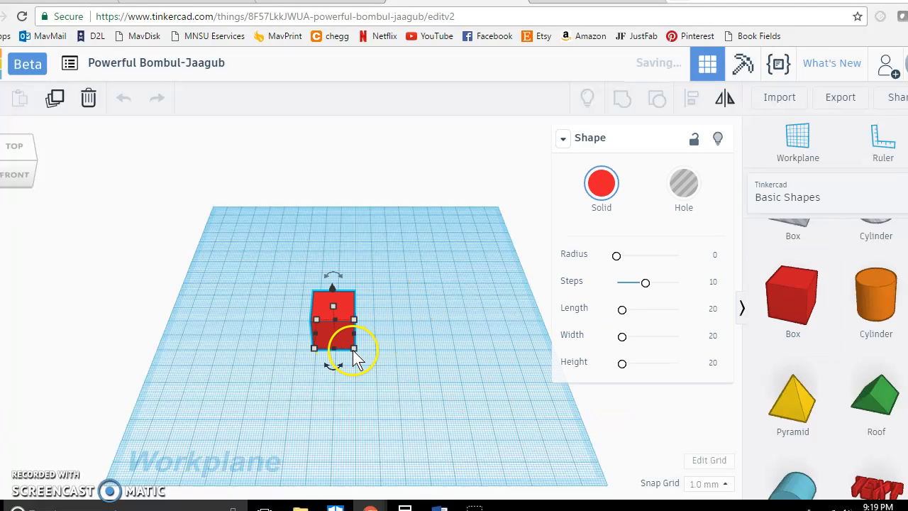
# Enlarge the red box and move it toward the back of the workplane
pyautogui.moveTo(356, 350); pyautogui.dragTo(394, 348)
pyautogui.moveTo(356, 316); pyautogui.dragTo(354, 227)
pyautogui.moveTo(359, 290); pyautogui.dragTo(383, 227)
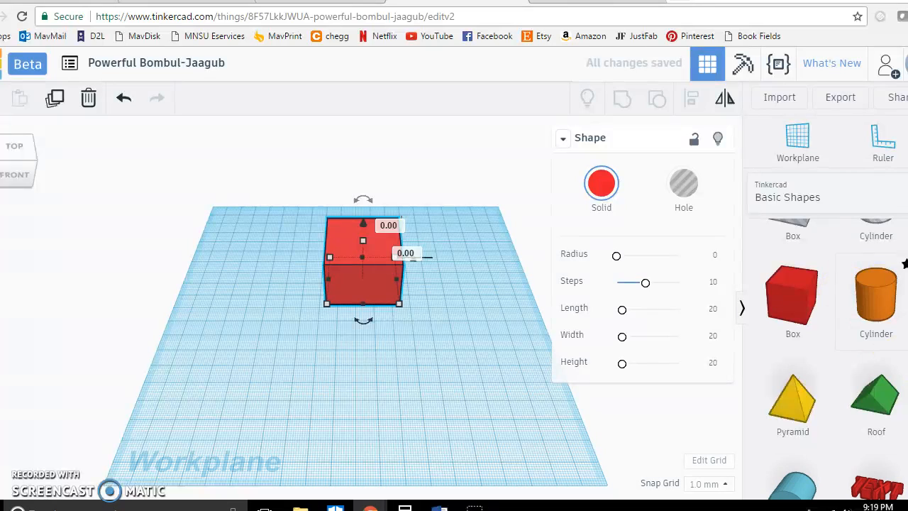
# Place a green roof in front of the box and stretch it to 32 mm high with a 31 by 18 mm base
pyautogui.moveTo(884, 401); pyautogui.dragTo(373, 328)
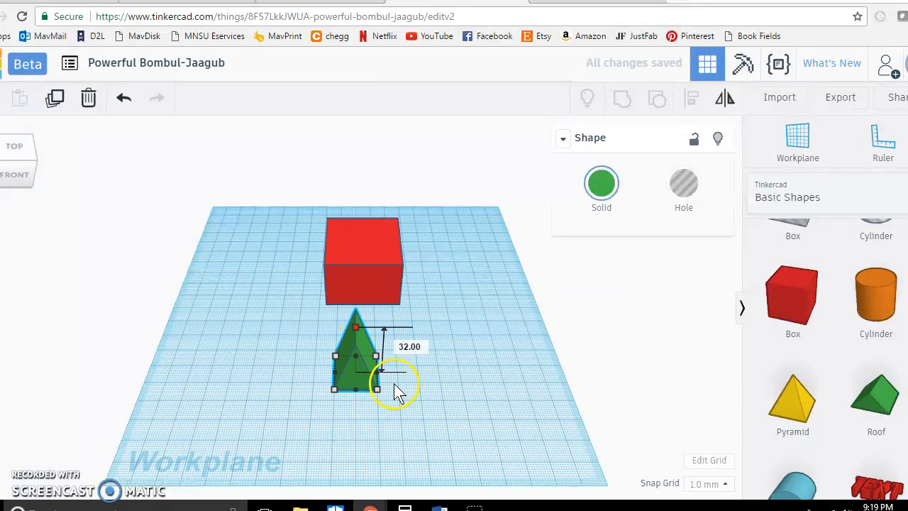
pyautogui.moveTo(376, 389); pyautogui.dragTo(400, 386)
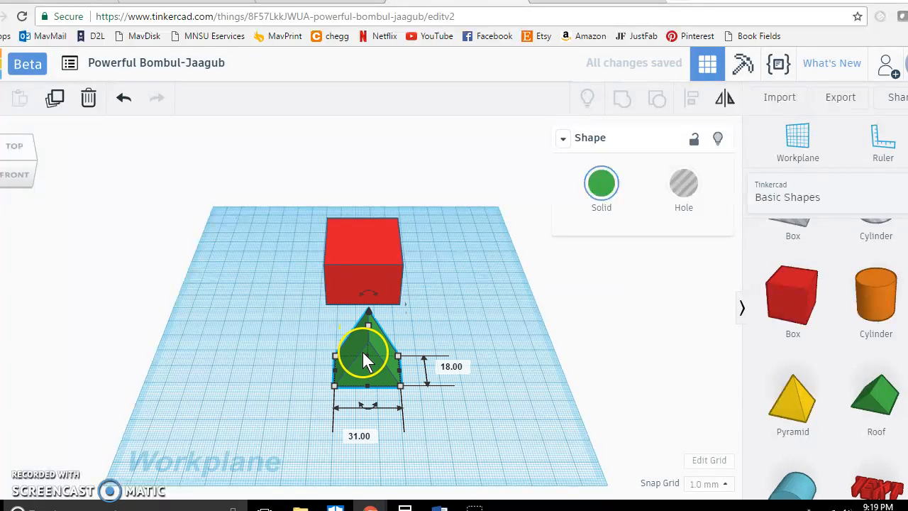
# Lift the green roof to 29 mm above the workplane and line it up on top of the red box from the front
pyautogui.moveTo(365, 316); pyautogui.dragTo(397, 188)
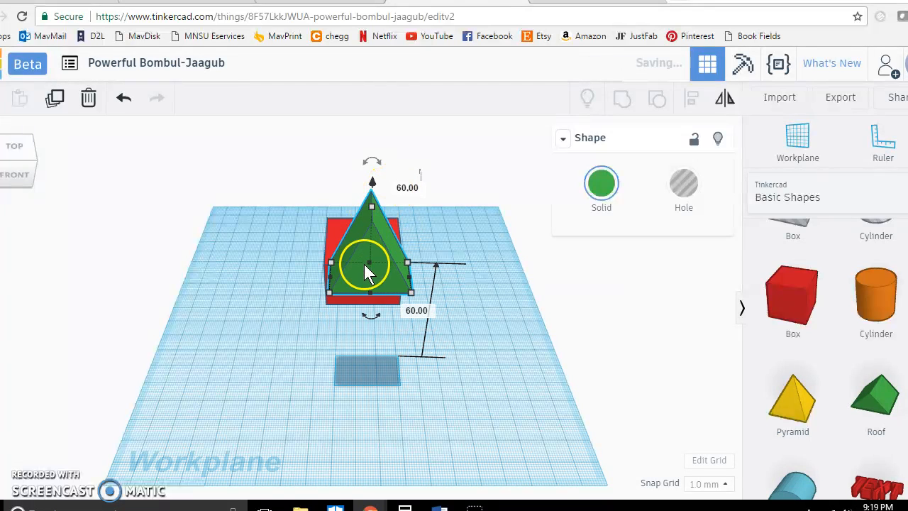
pyautogui.moveTo(370, 253)
pyautogui.mouseDown()
pyautogui.moveTo(376, 223)
pyautogui.moveTo(355, 225)
pyautogui.moveTo(362, 225)
pyautogui.mouseUp()
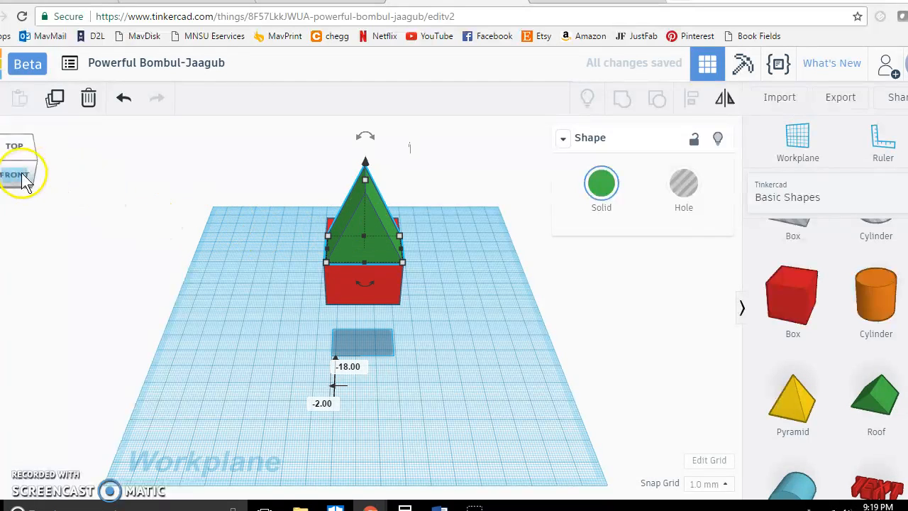
pyautogui.click(23, 177)
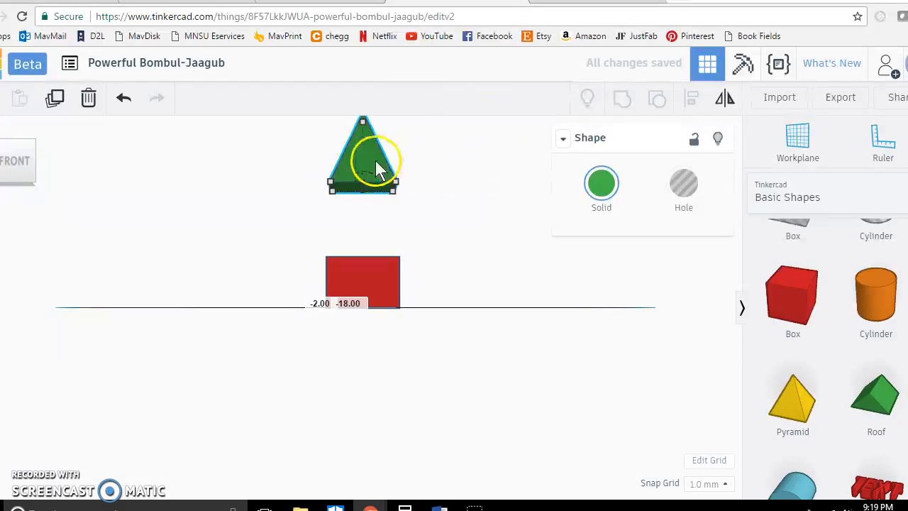
pyautogui.moveTo(359, 134); pyautogui.dragTo(368, 163)
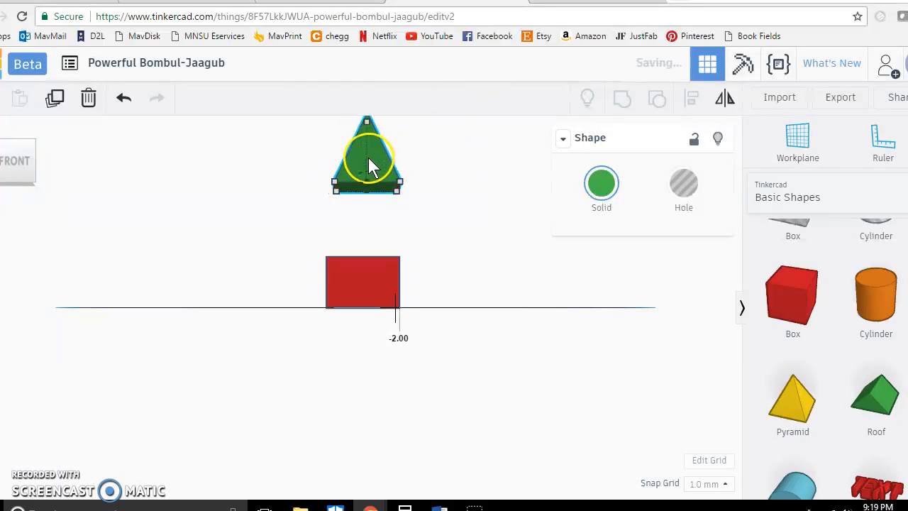
pyautogui.scroll(-3, 456, 178)
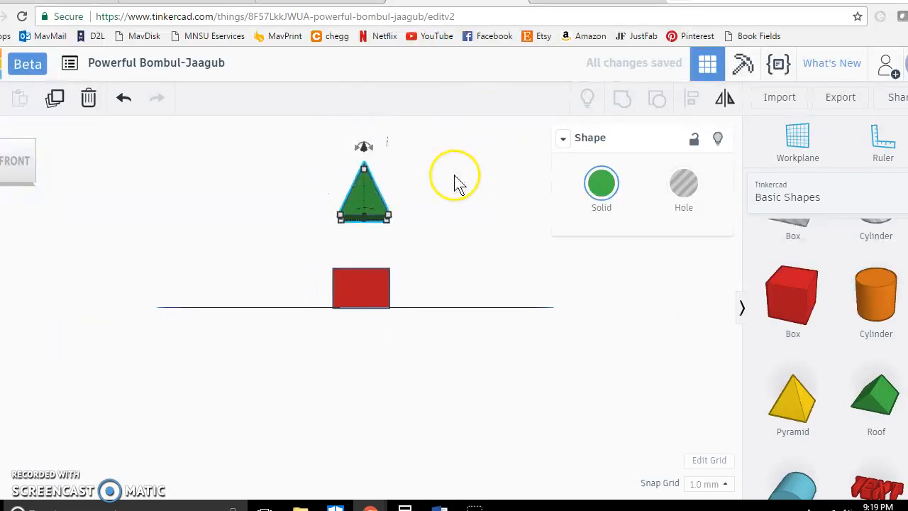
pyautogui.scroll(-1, 411, 184)
pyautogui.moveTo(363, 186); pyautogui.dragTo(341, 223)
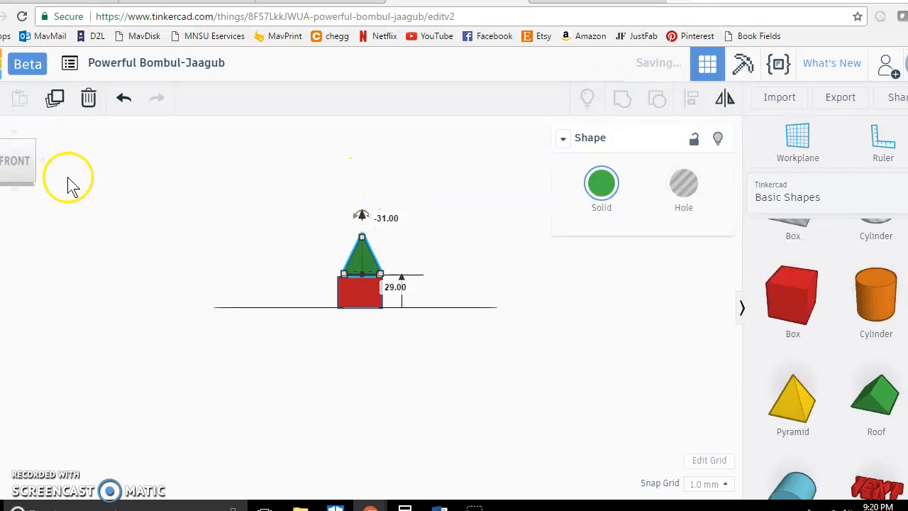
# Slide the green roof back over the red box, aligning their edges as seen from the left side
pyautogui.moveTo(18, 161); pyautogui.dragTo(41, 178)
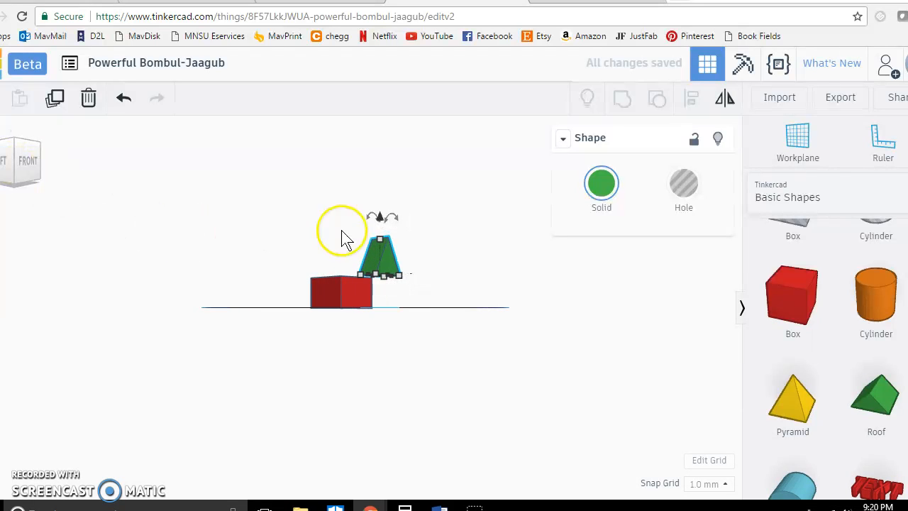
pyautogui.moveTo(378, 249); pyautogui.dragTo(339, 248)
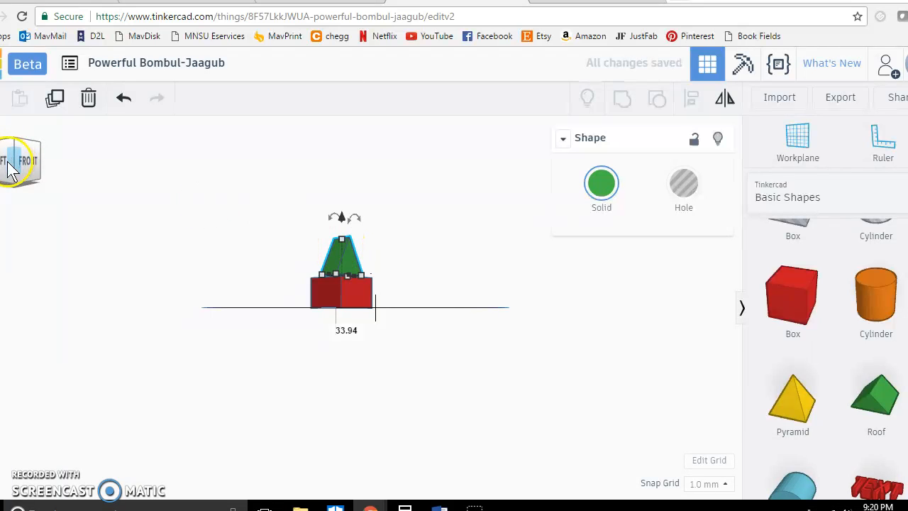
pyautogui.click(8, 163)
pyautogui.moveTo(344, 252); pyautogui.dragTo(317, 248)
# Stretch the green roof's depth to cover most of the red box
pyautogui.click(322, 270)
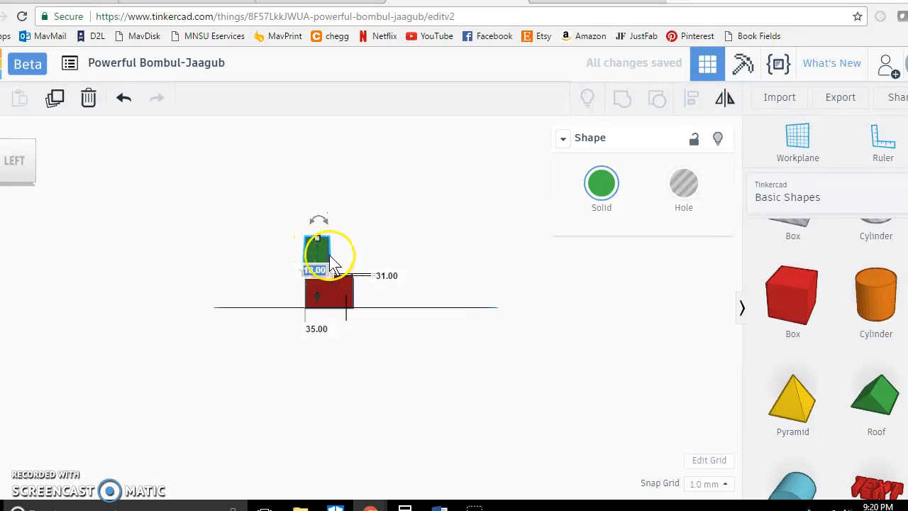
pyautogui.click(331, 259)
pyautogui.moveTo(328, 276); pyautogui.dragTo(354, 270)
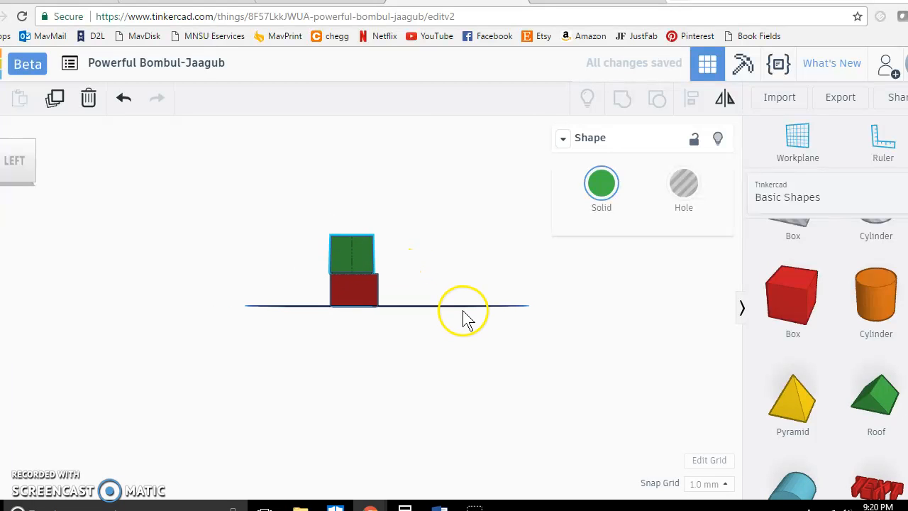
# Return to the recent designs overview and reopen the Powerful Bombul-Jaagub design for editing
pyautogui.click(27, 63)
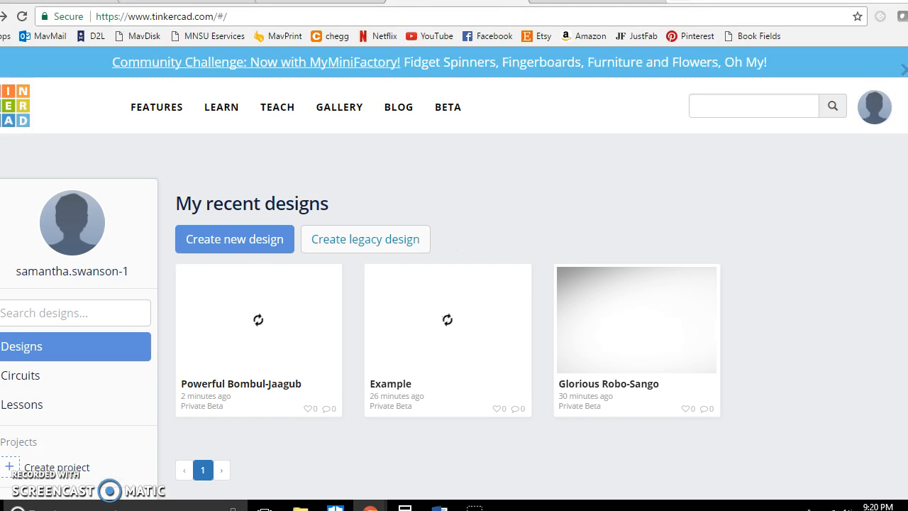
pyautogui.click(244, 339)
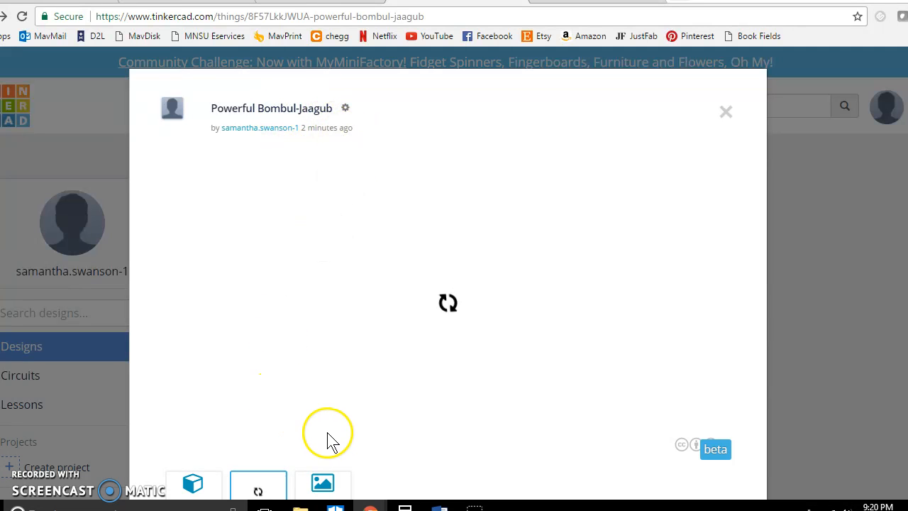
pyautogui.scroll(-5, 324, 425)
pyautogui.scroll(1, 369, 397)
pyautogui.click(492, 280)
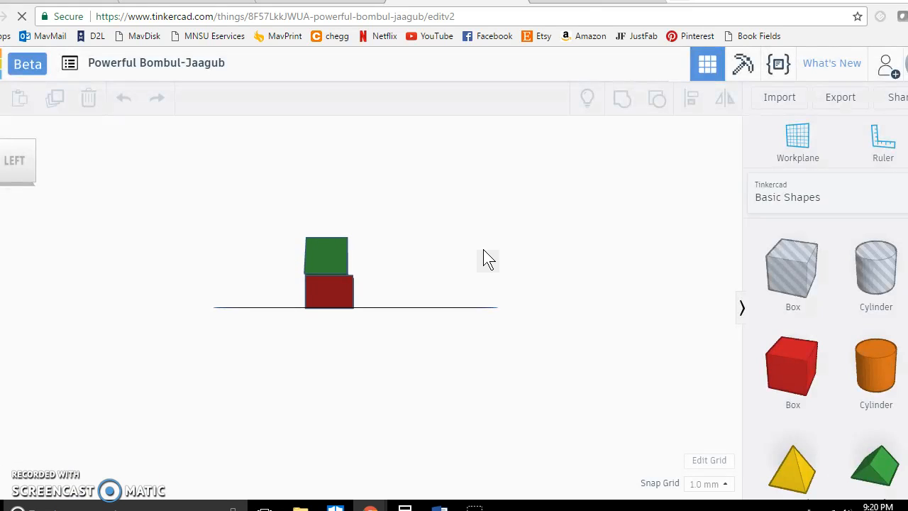
# Slide the green roof sideways over the red box as seen from the back
pyautogui.moveTo(20, 172)
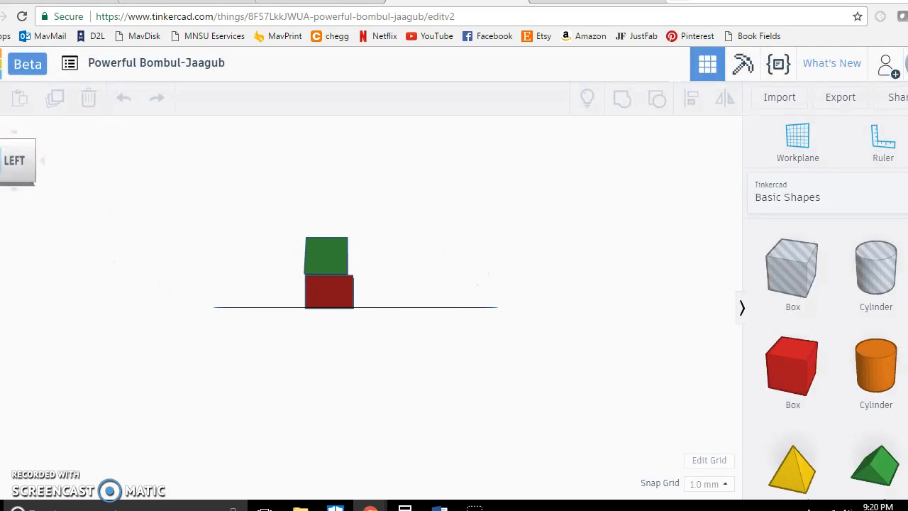
pyautogui.click(41, 161)
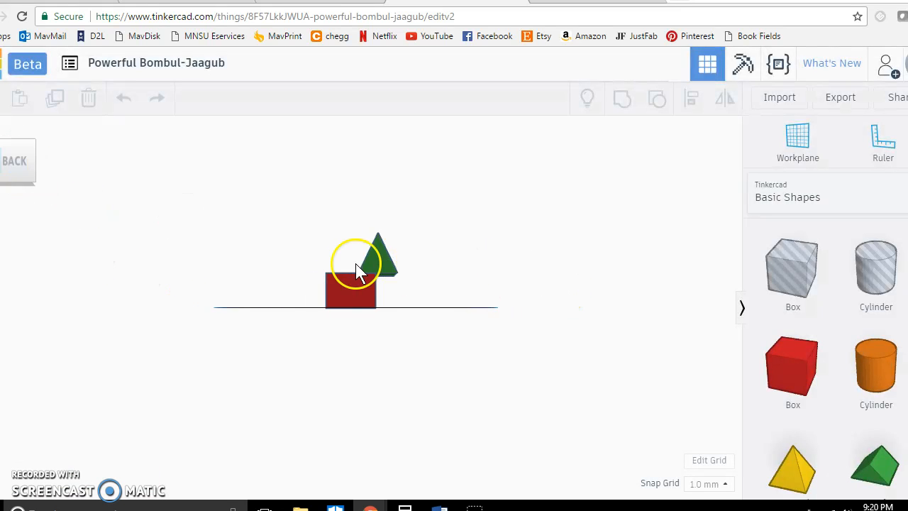
pyautogui.moveTo(378, 259); pyautogui.dragTo(351, 260)
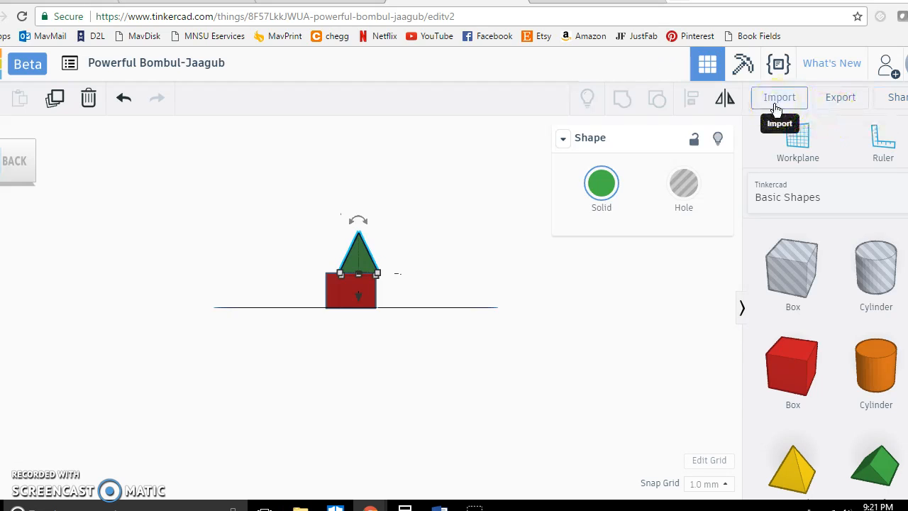
# Look through the Basic Shapes and open the list of shape collections
pyautogui.scroll(-5, 865, 256)
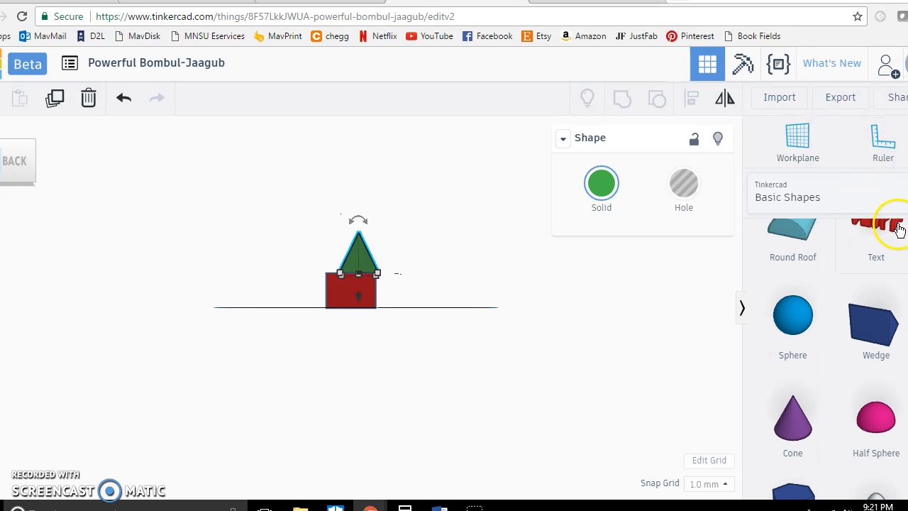
pyautogui.click(787, 197)
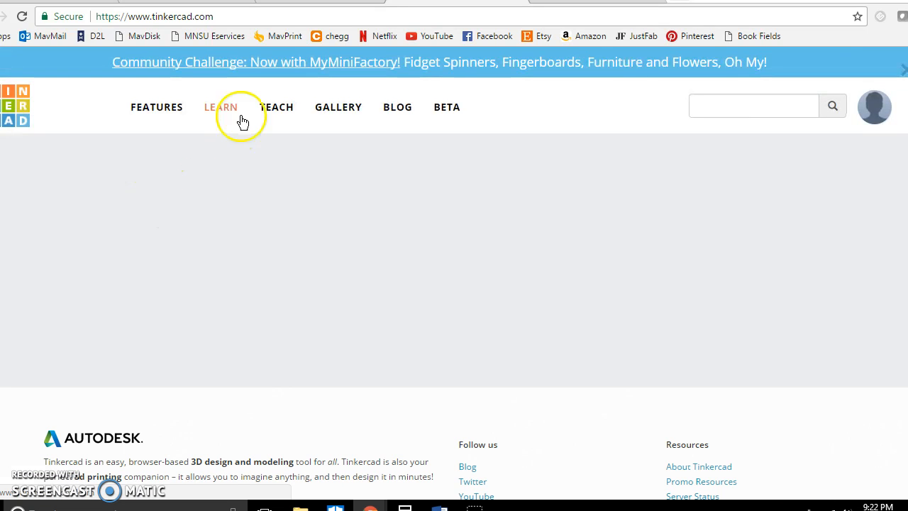
# Go to the 3D Design Gallery and open the details of the R2-D2 design among the Hot Now things
pyautogui.click(331, 110)
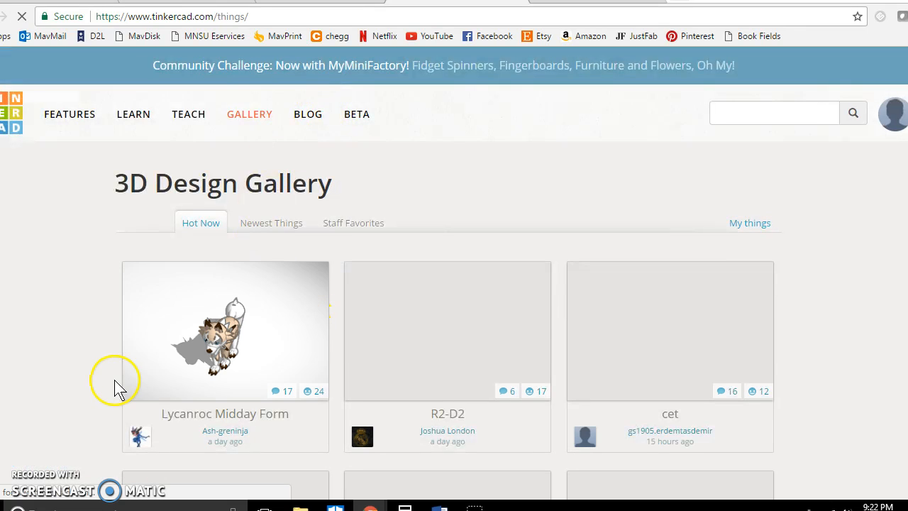
pyautogui.click(438, 351)
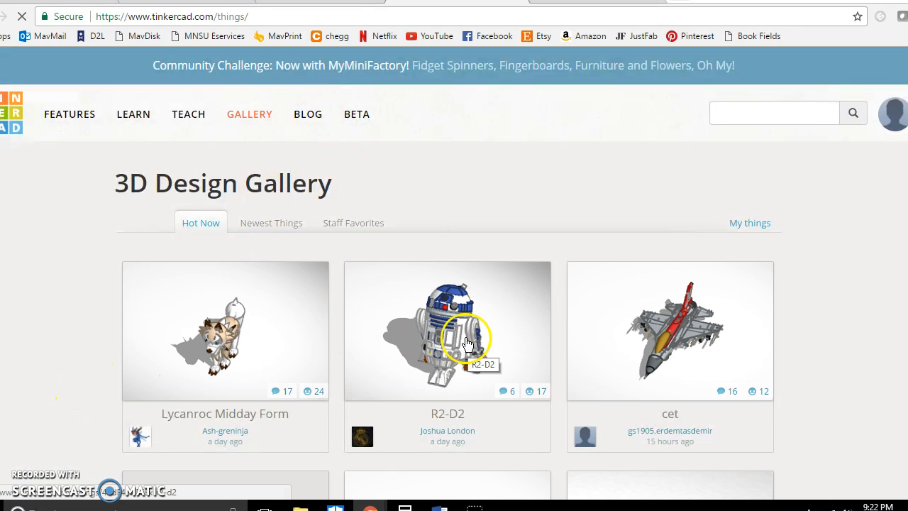
pyautogui.click(441, 341)
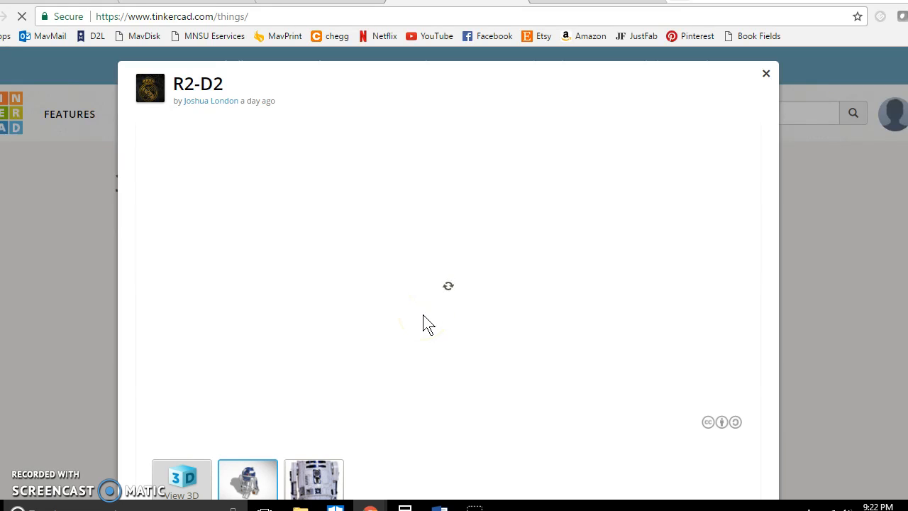
# Examine the R2-D2 design's preview area, thumbnails, and its options for downloading, ordering a 3D print and copying
pyautogui.click(411, 311)
pyautogui.click(412, 310)
pyautogui.moveTo(411, 310); pyautogui.dragTo(526, 226)
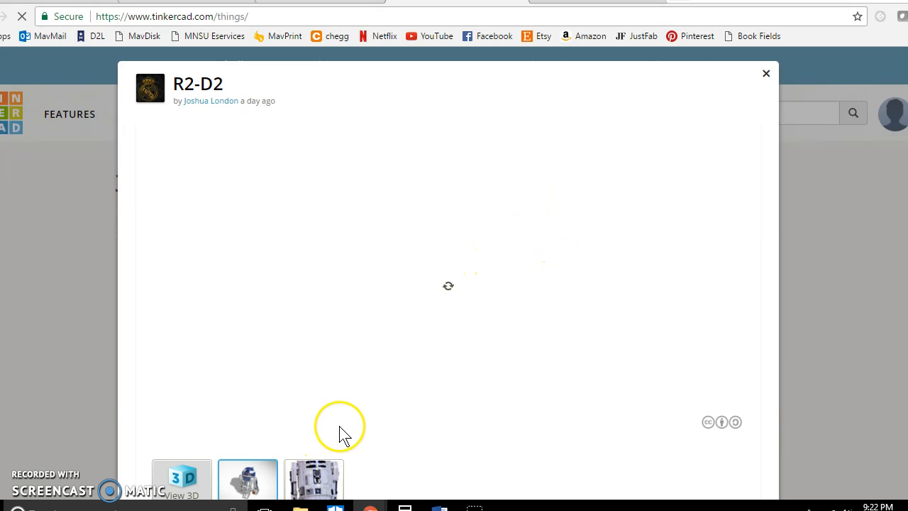
pyautogui.scroll(-2, 385, 349)
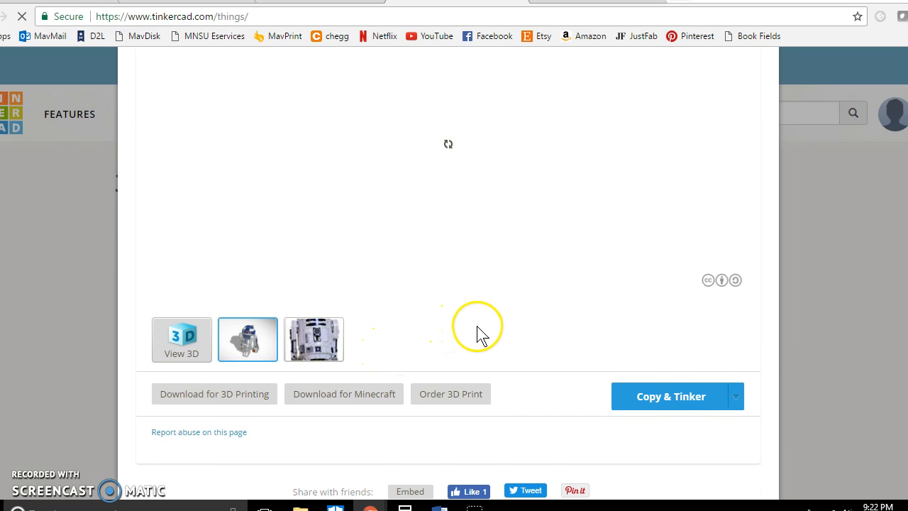
pyautogui.scroll(2, 482, 336)
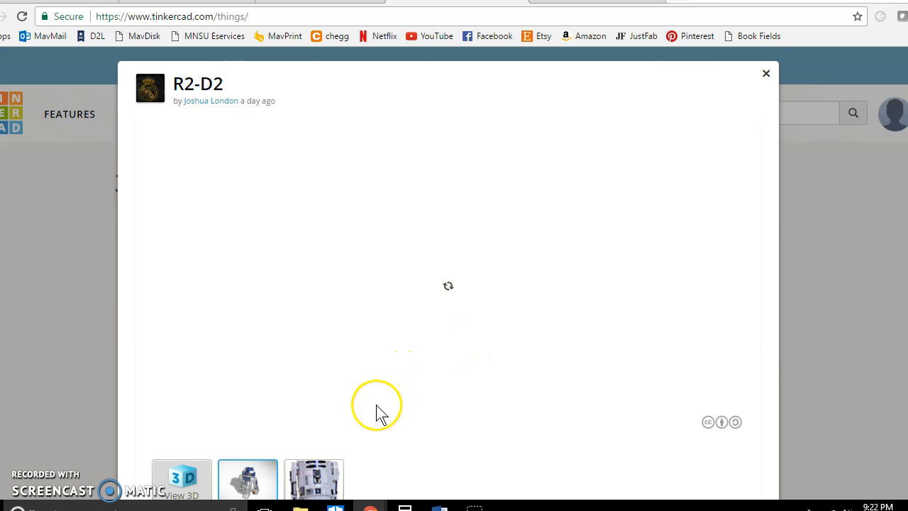
pyautogui.scroll(-2, 377, 412)
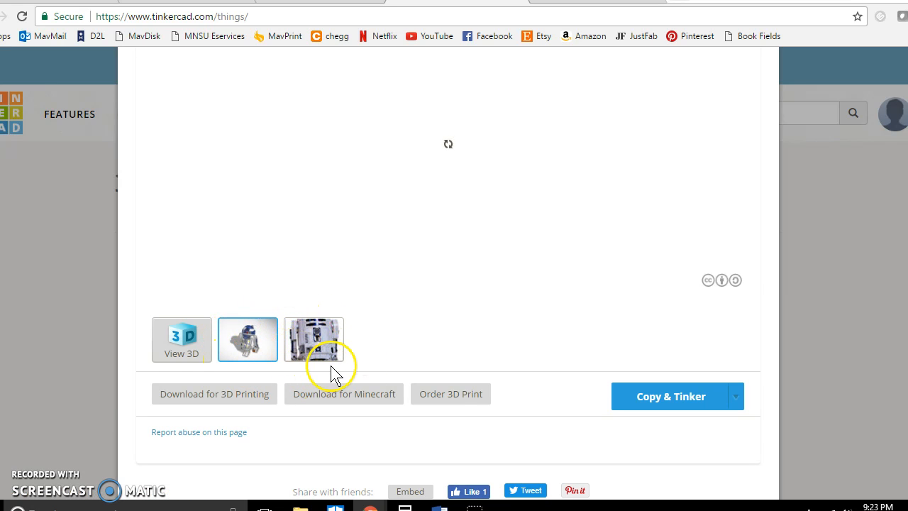
pyautogui.scroll(2, 196, 365)
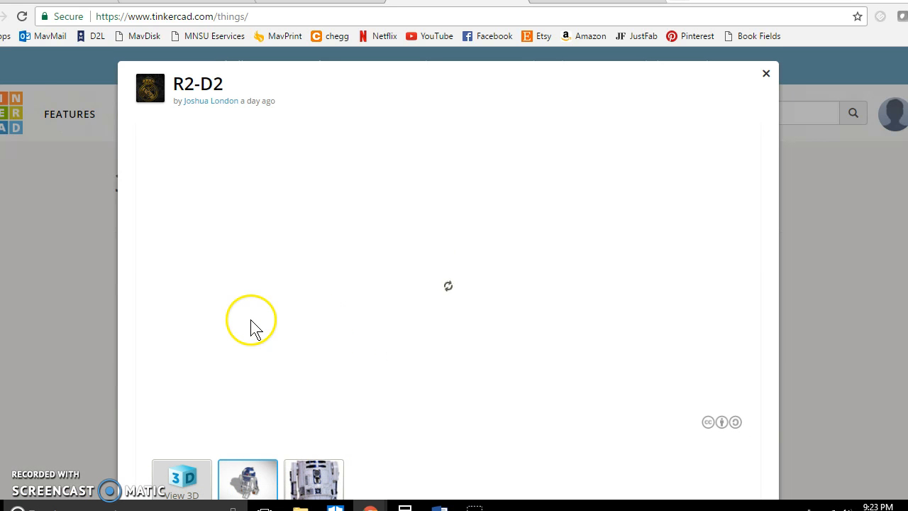